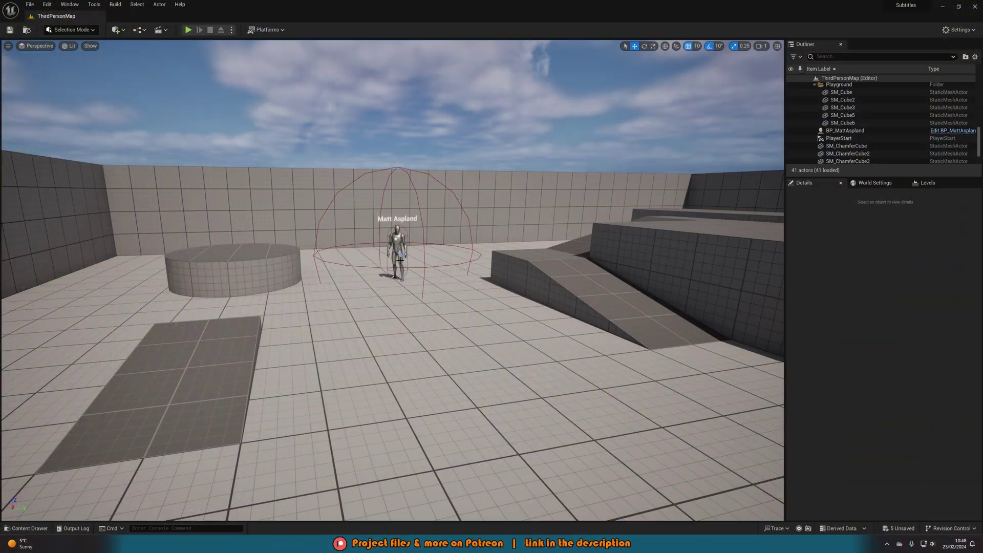
Test-play the level, running the character toward the NPC and back, then stop.
click(188, 30)
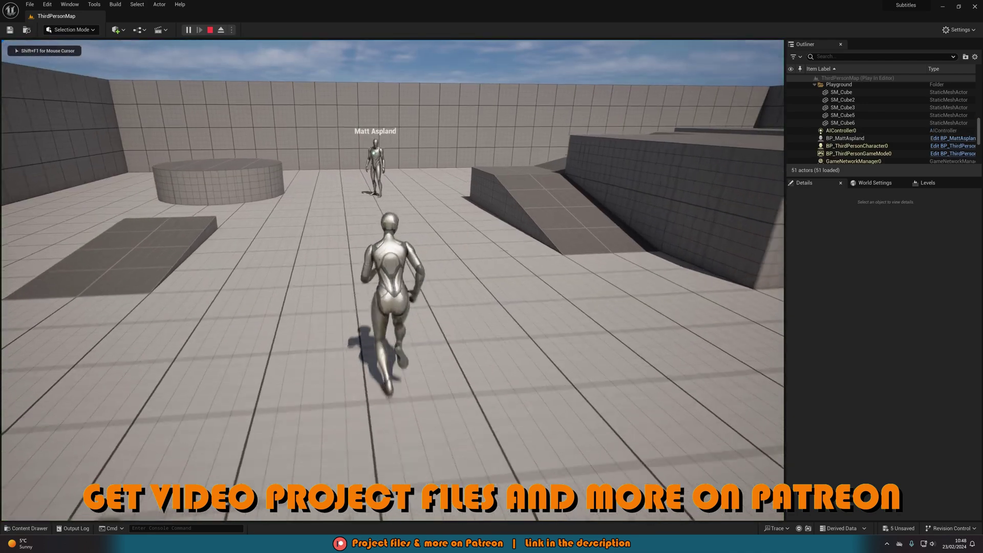
key(w)
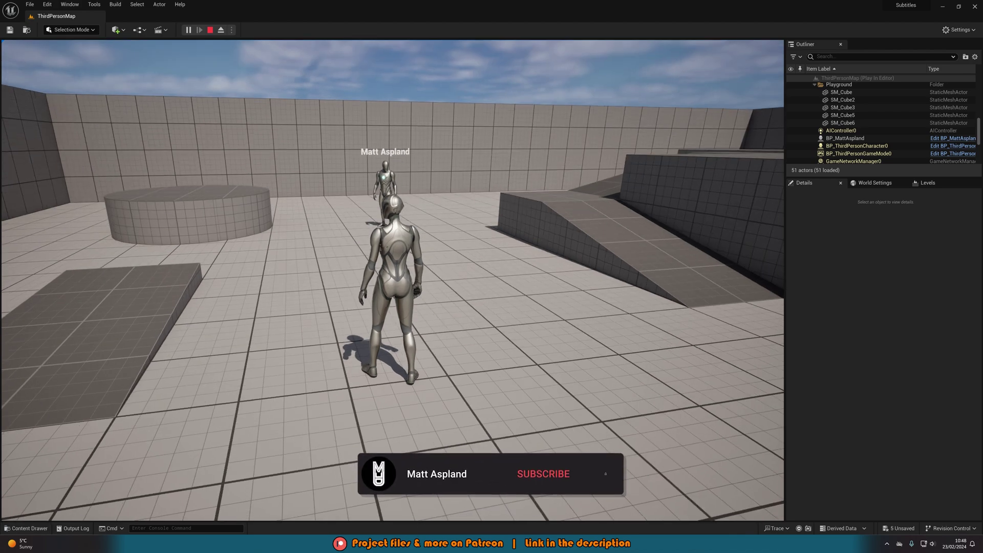
key(w)
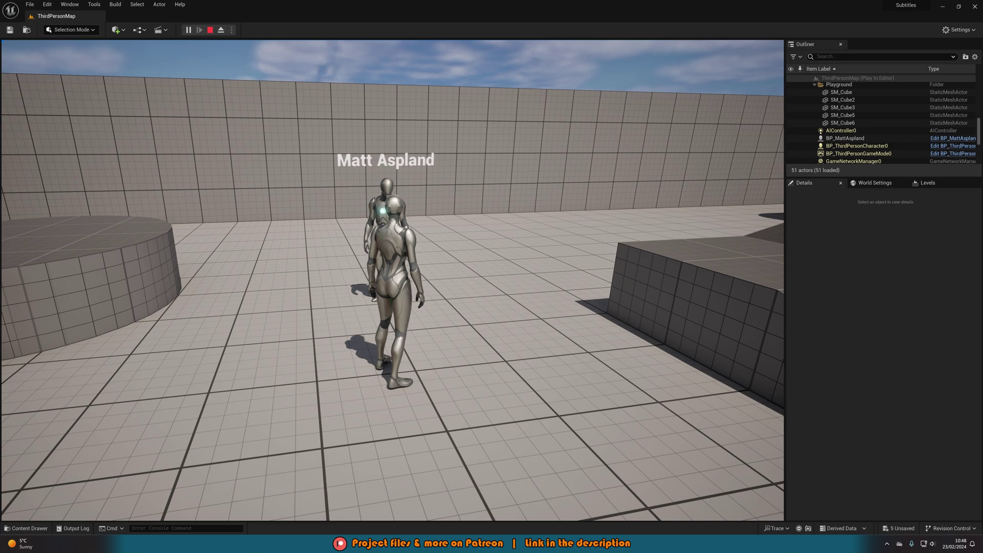
key(s)
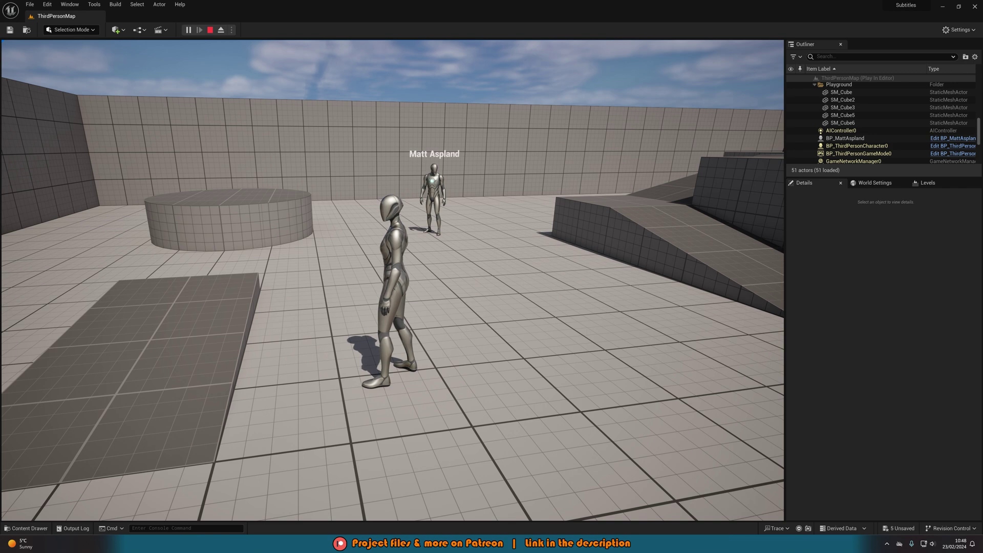
mouse_move(491, 277)
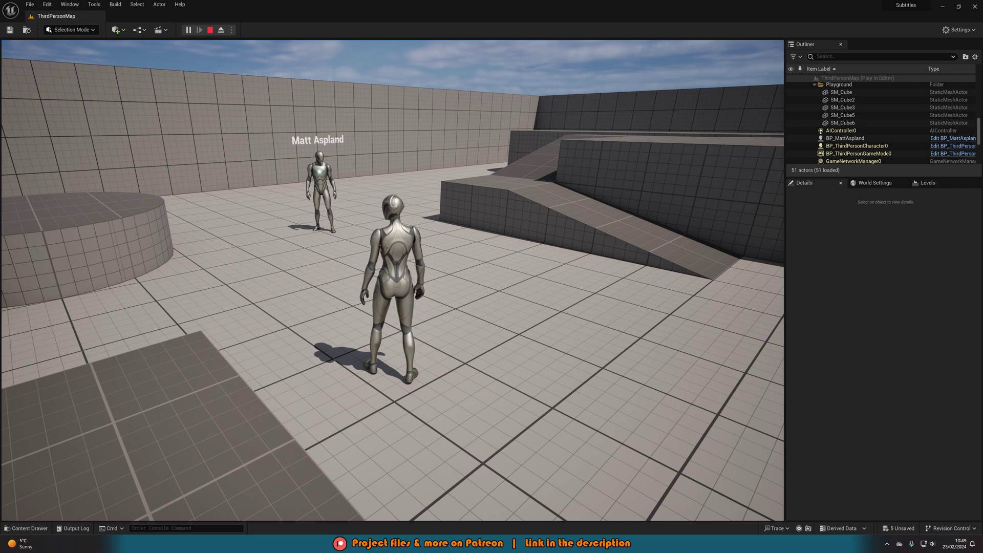
key(Escape)
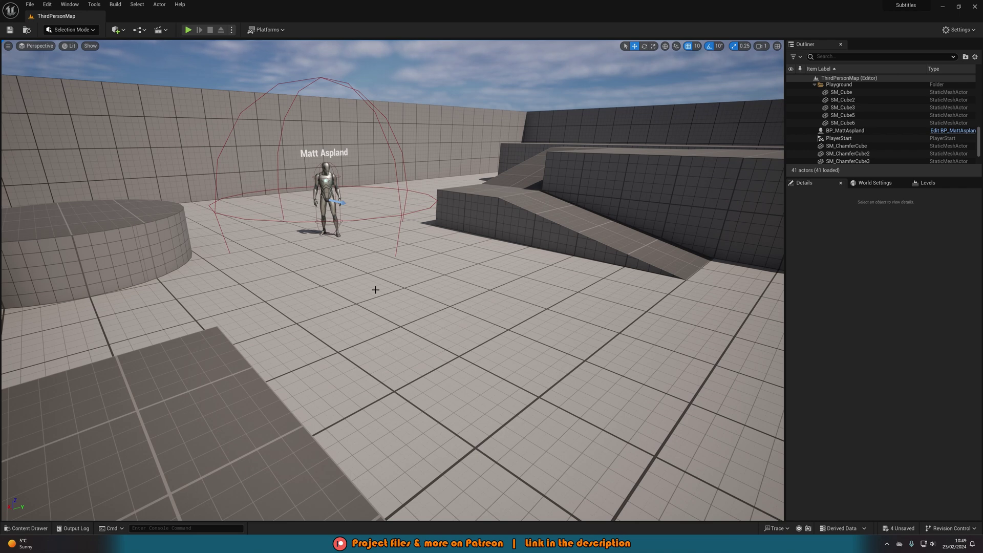
Open the content drawer and go into the Subtitles/Master folder.
key(ctrl+space)
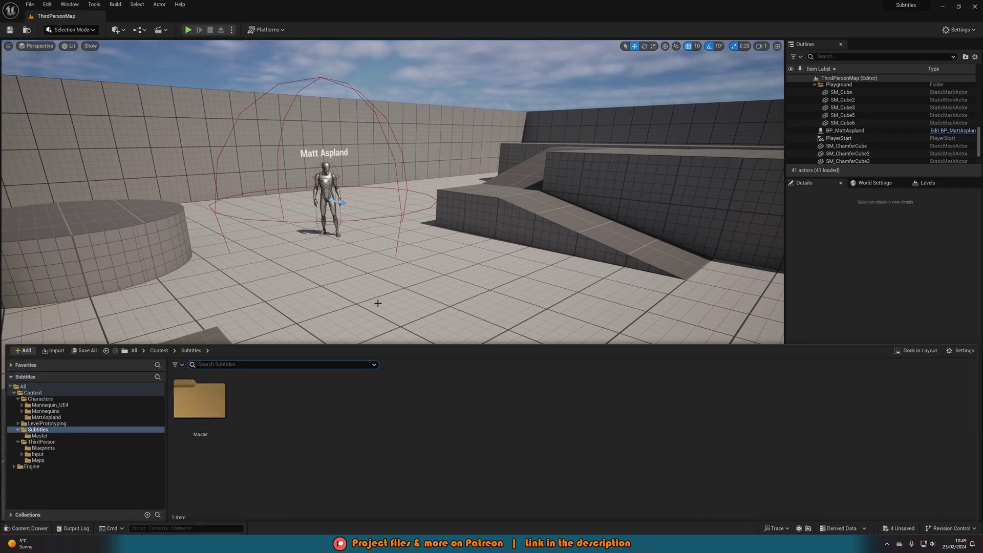
click(883, 332)
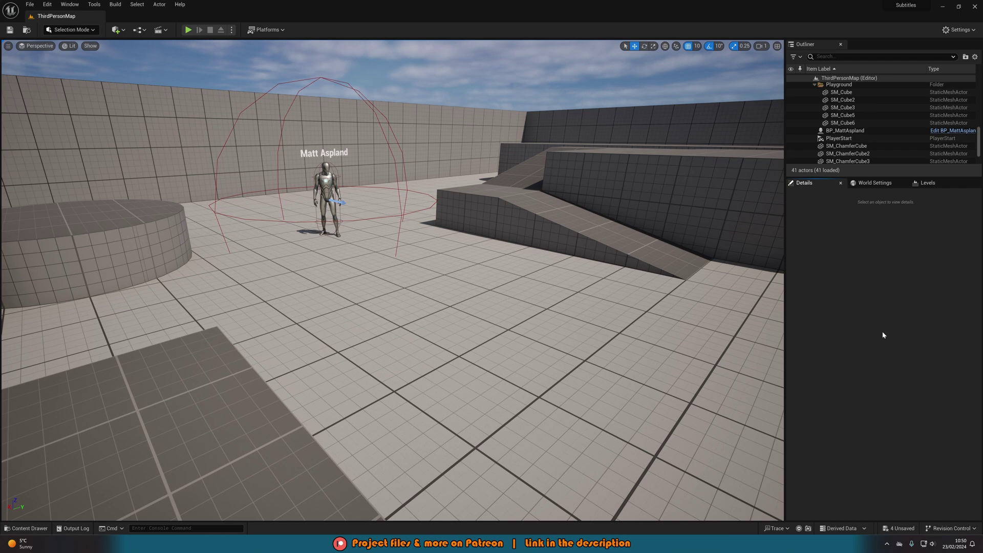
key(ctrl+space)
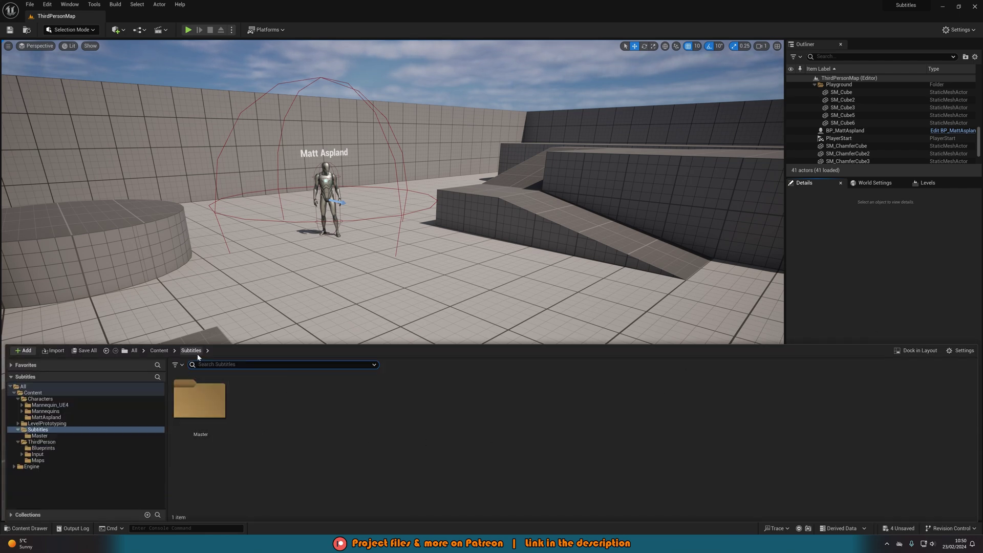
double_click(213, 405)
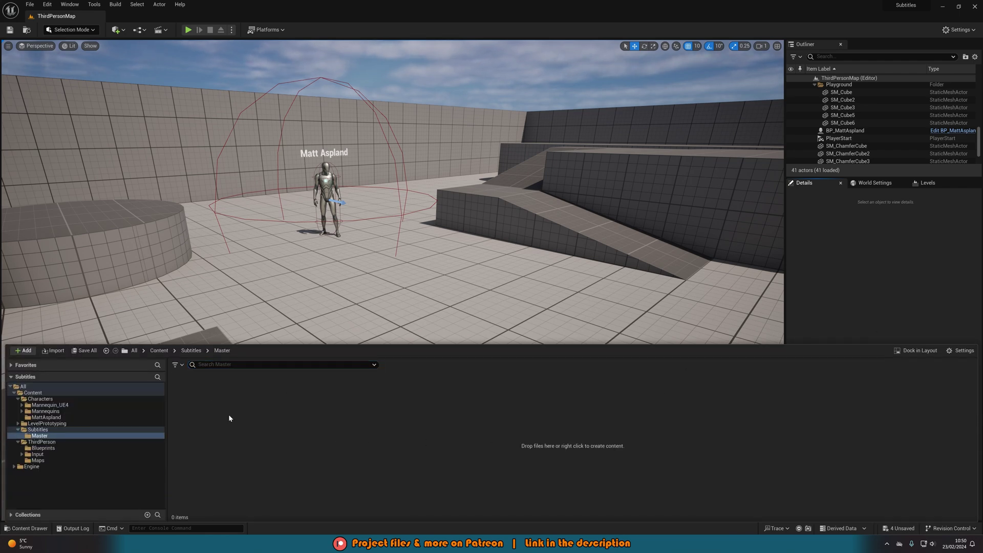
Create a new Blueprint Structure in Master named SubtitleStruct.
right_click(261, 430)
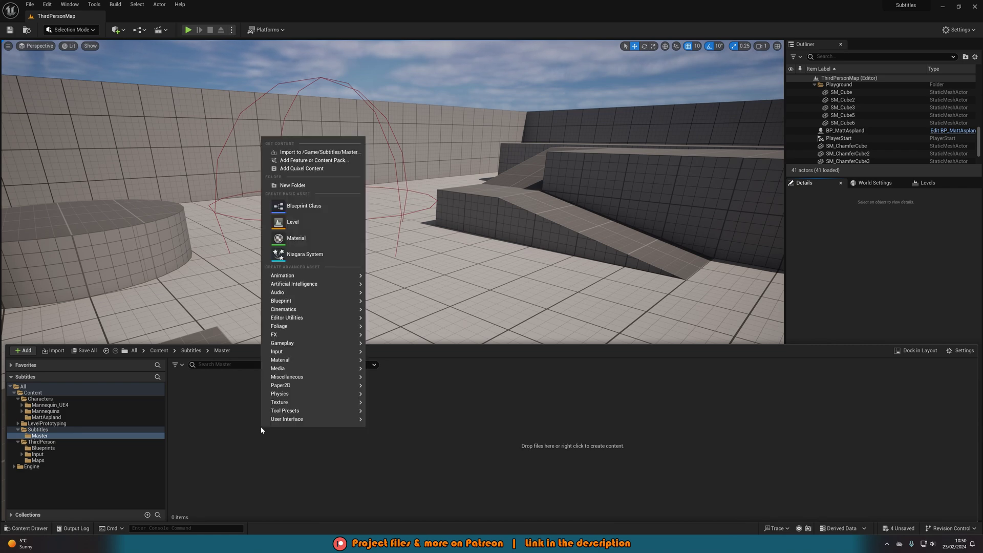
mouse_move(314, 300)
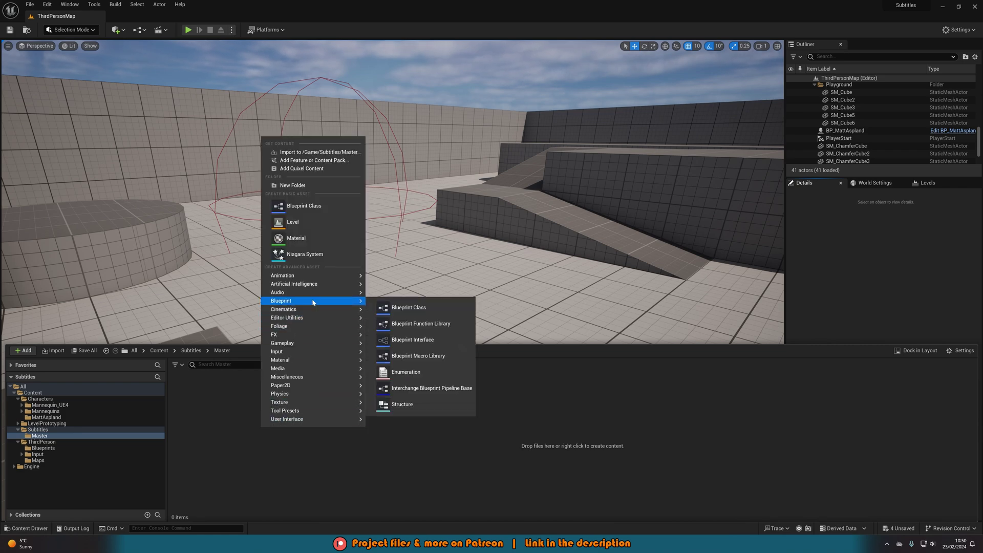
click(425, 403)
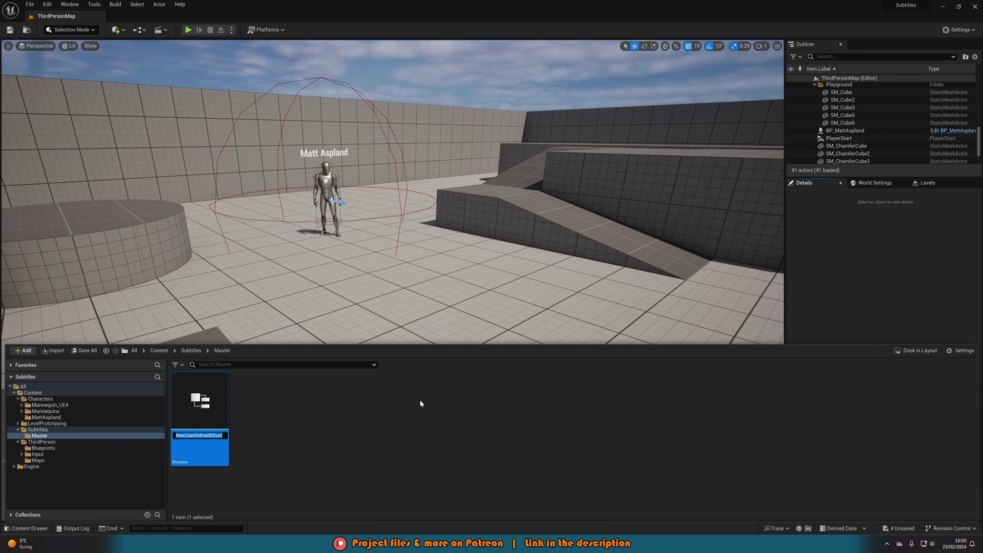
text(SubstitleStruc)
key(BackSpace)
key(BackSpace)
key(BackSpace)
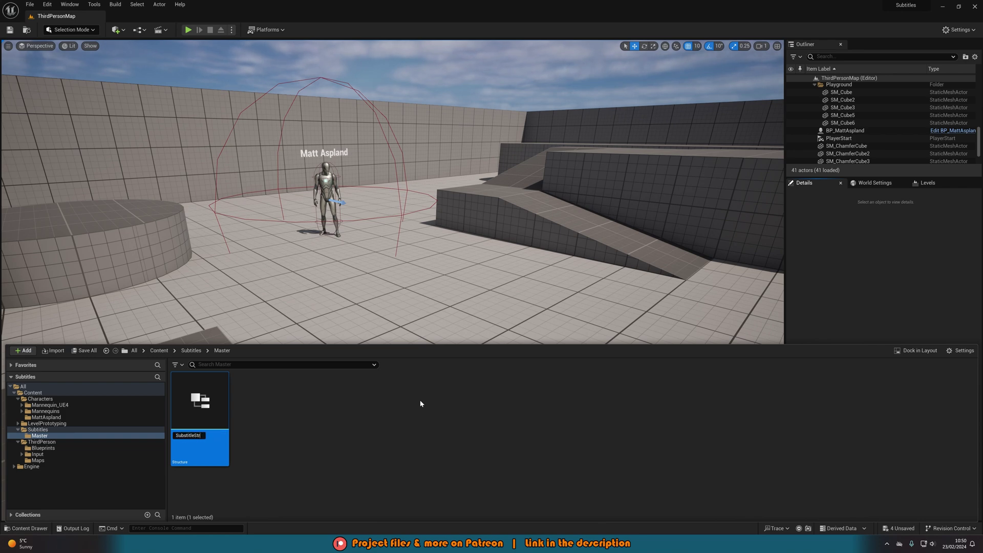
text(uct)
key(Return)
key(Return)
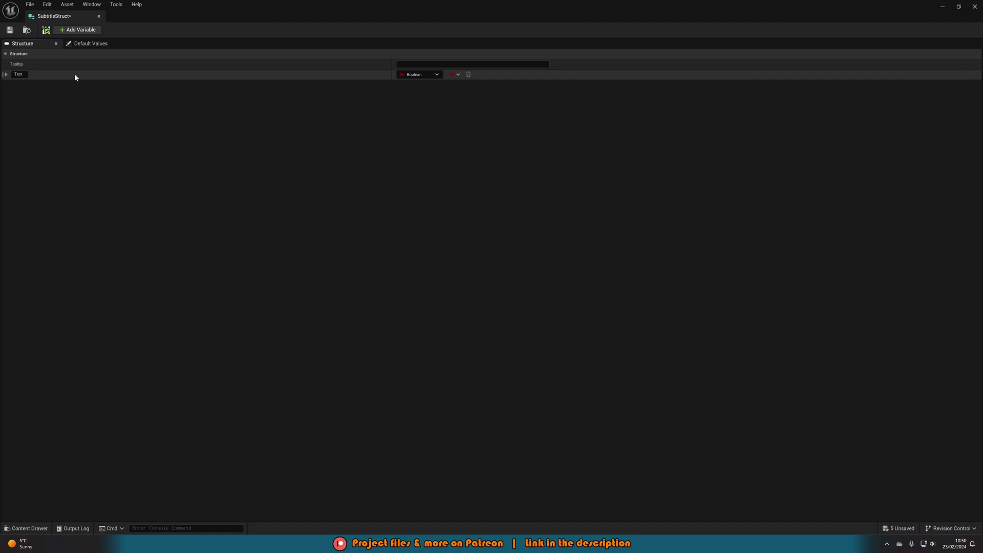
Set the Text member variable's type to Text.
click(417, 75)
text(text)
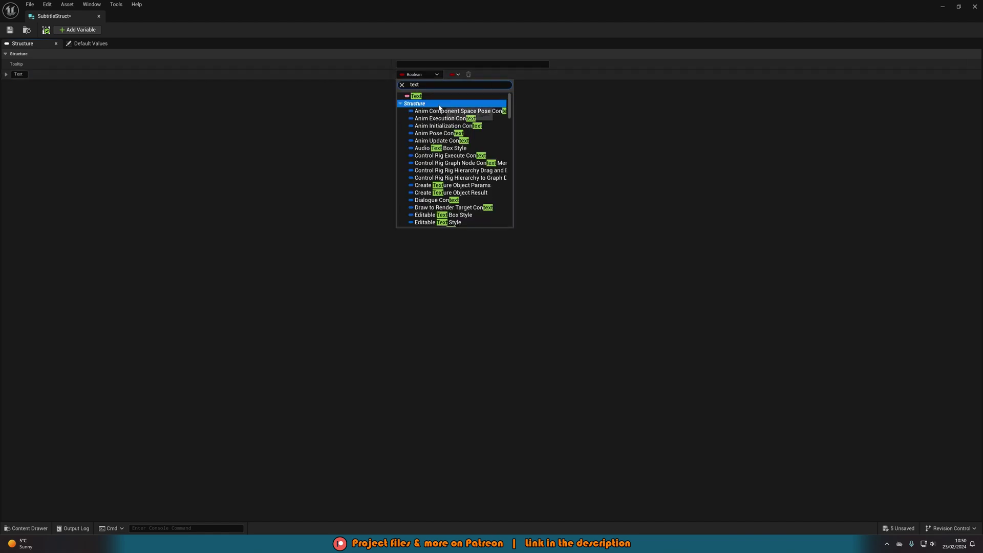
click(433, 98)
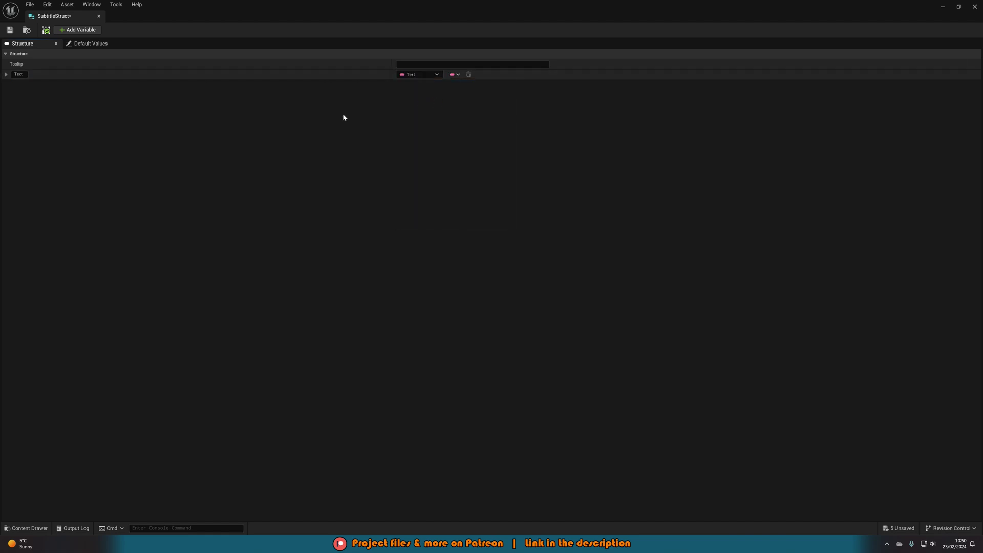
Add a Float member variable named Time and save SubtitleStruct.
click(78, 29)
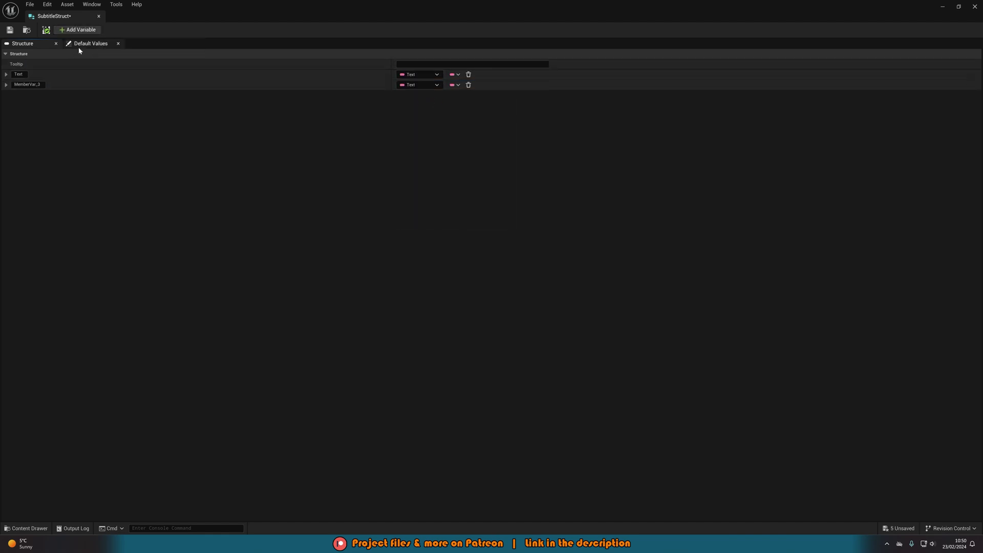
click(29, 85)
text(Time)
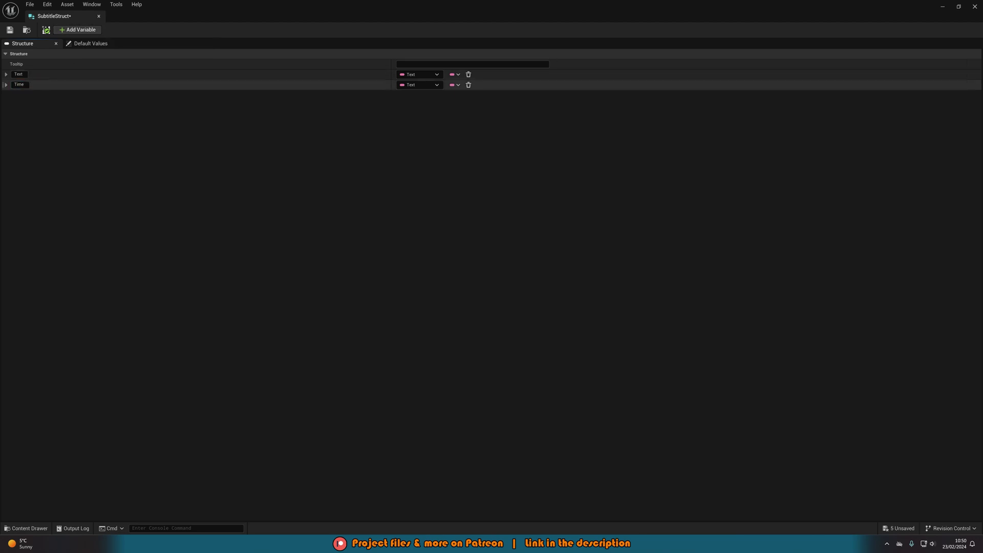
key(Return)
click(412, 85)
click(419, 138)
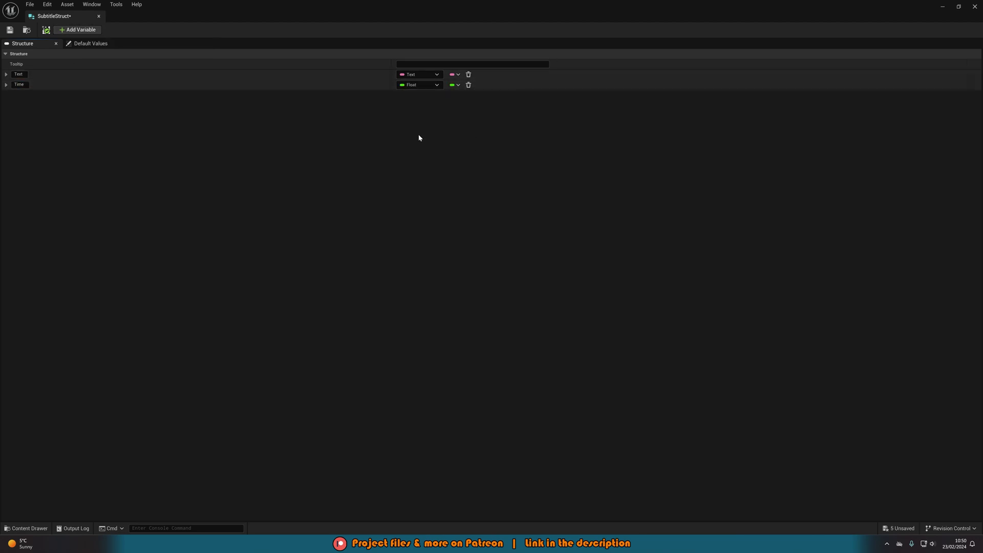
click(10, 30)
Close the structure editor and bring up the Subtitles folder's Miscellaneous new-asset list.
click(99, 15)
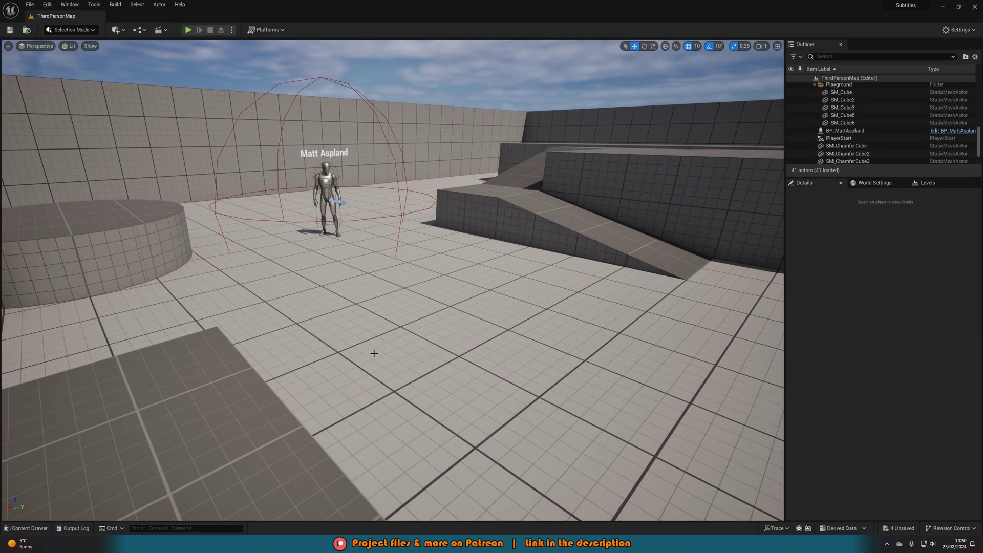
key(ctrl+space)
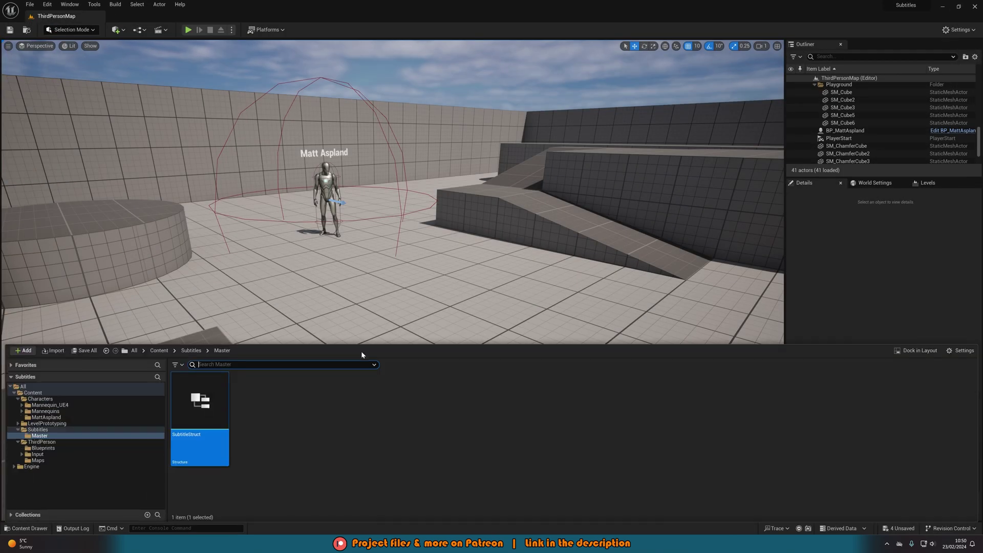
click(218, 362)
click(199, 352)
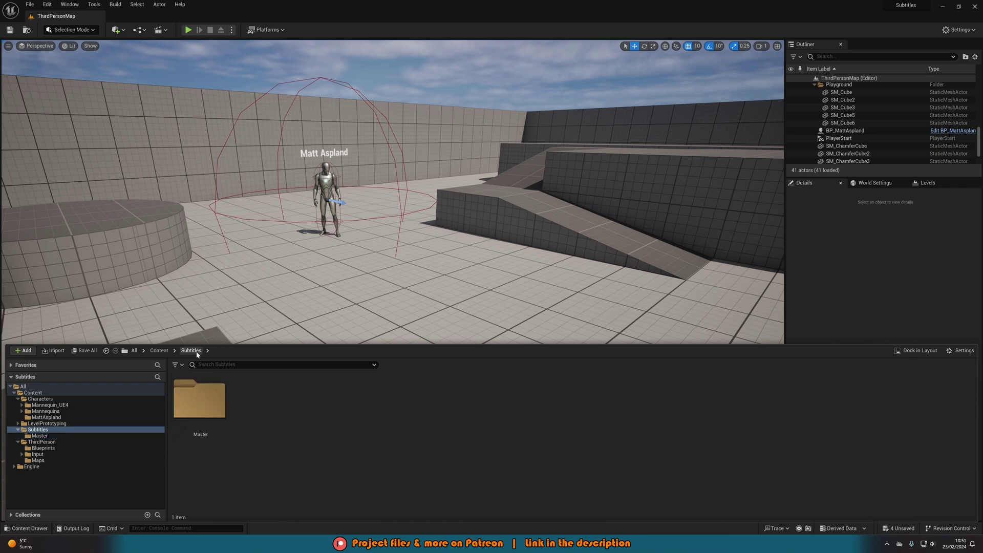
right_click(270, 422)
mouse_move(302, 375)
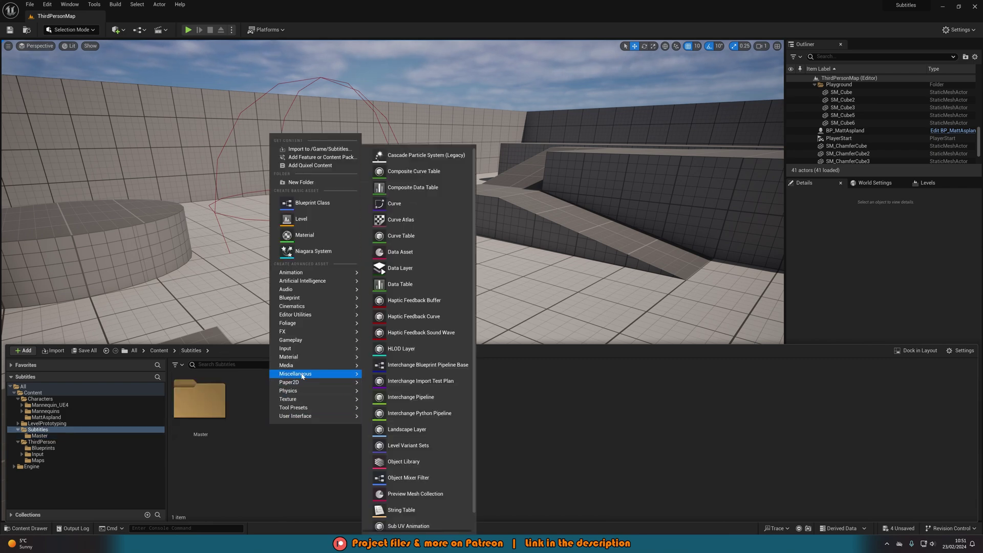
Create a Data Table with SubtitleStruct rows named SubDT_Subscribe.
click(410, 285)
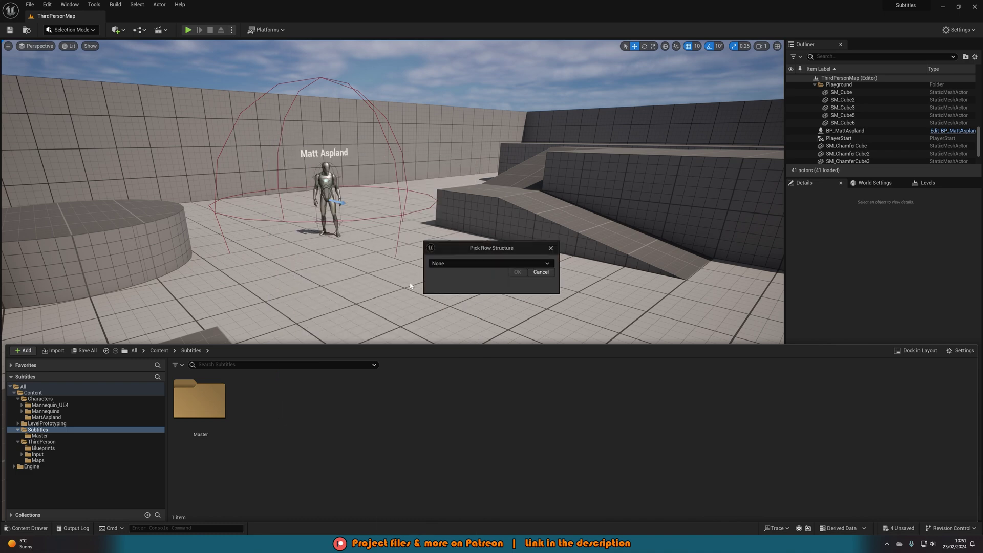
click(463, 266)
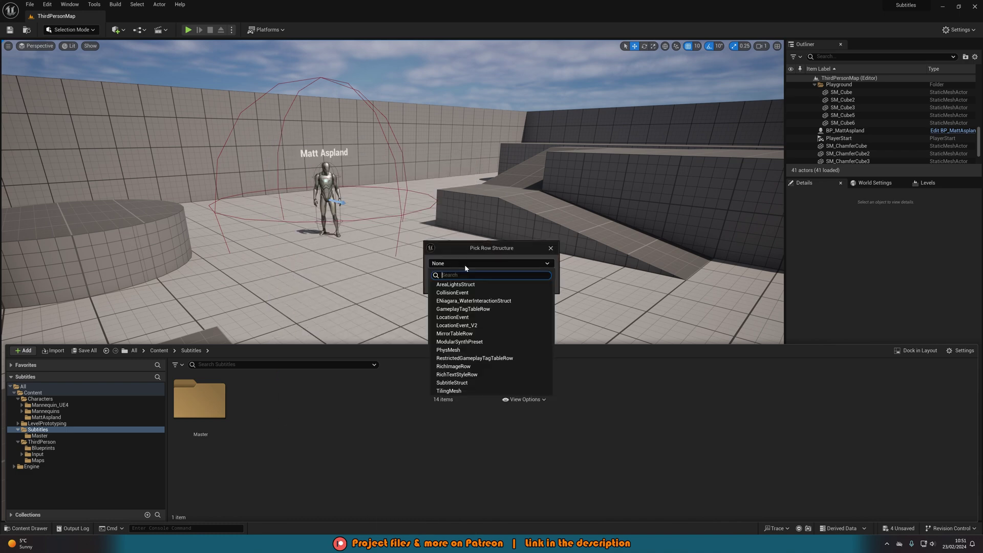
click(462, 383)
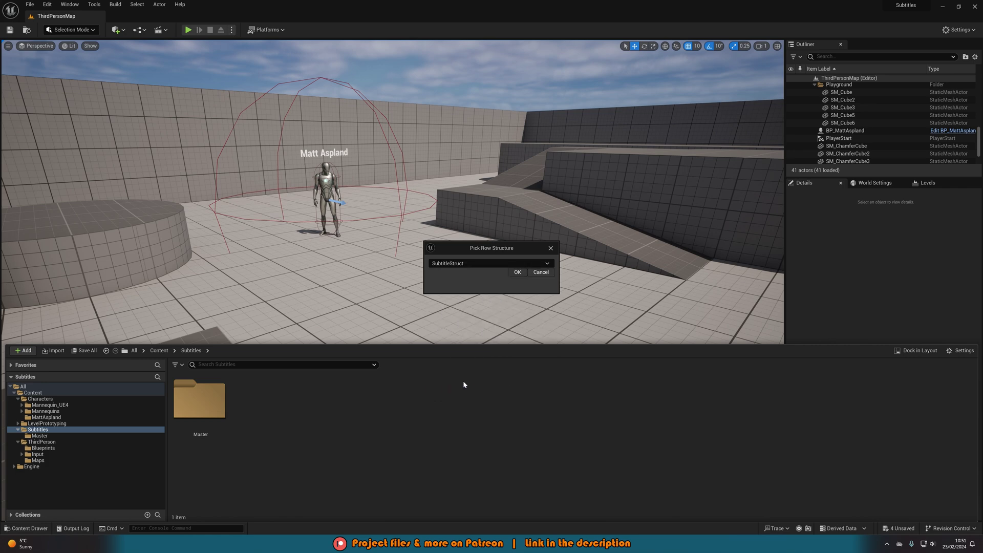
click(514, 272)
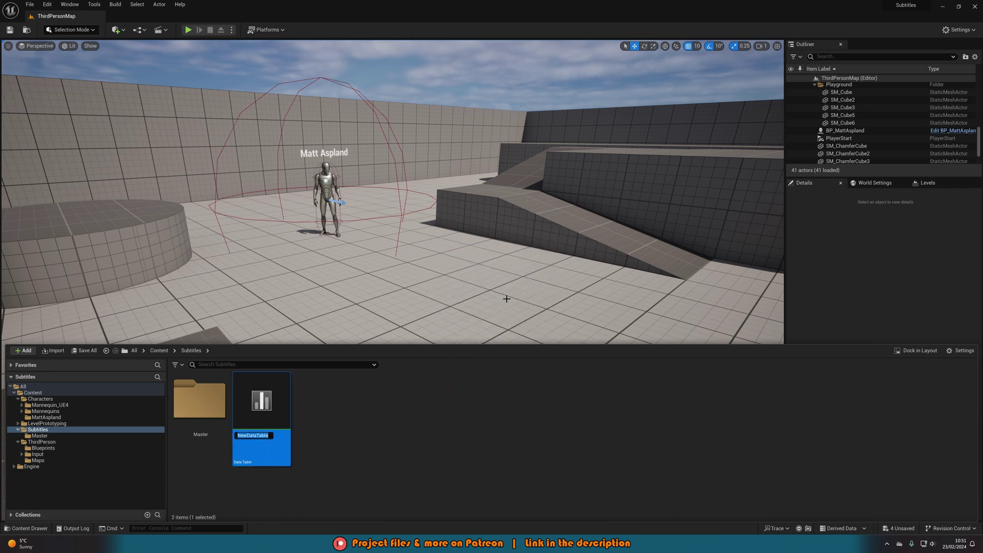
text(Subt)
text(DT_)
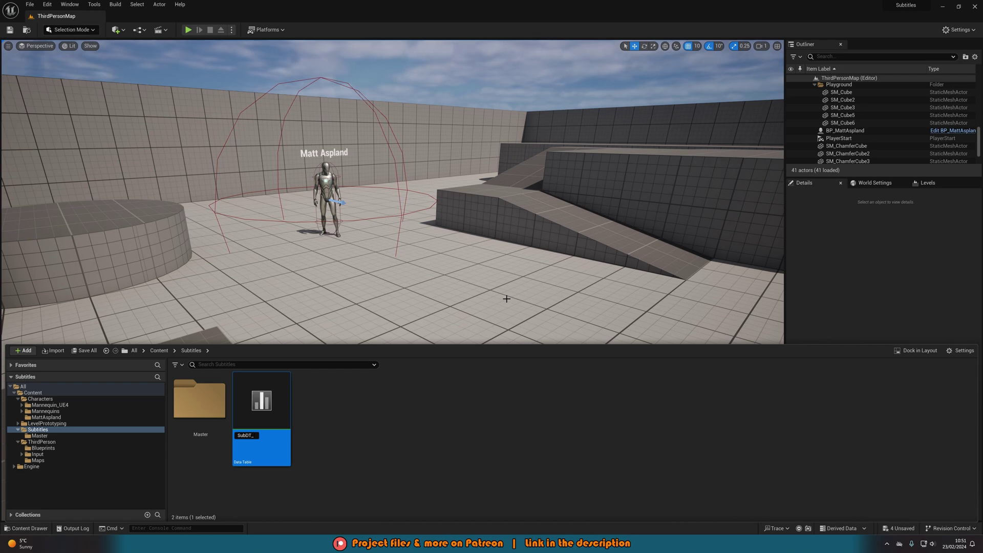
text(Subscribe)
key(Return)
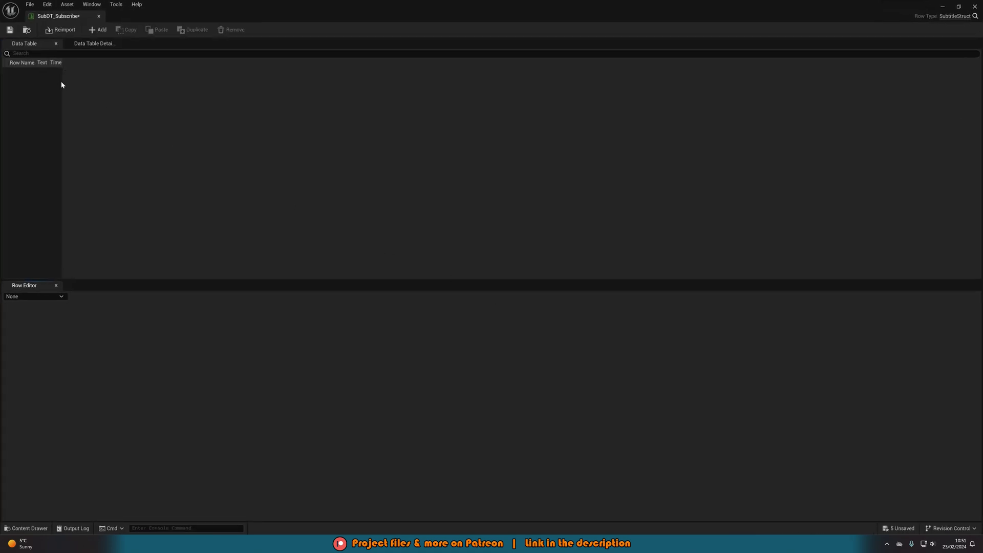
Widen the row list, add a row named 1, and bring up timings.txt.
drag(61, 59, 184, 73)
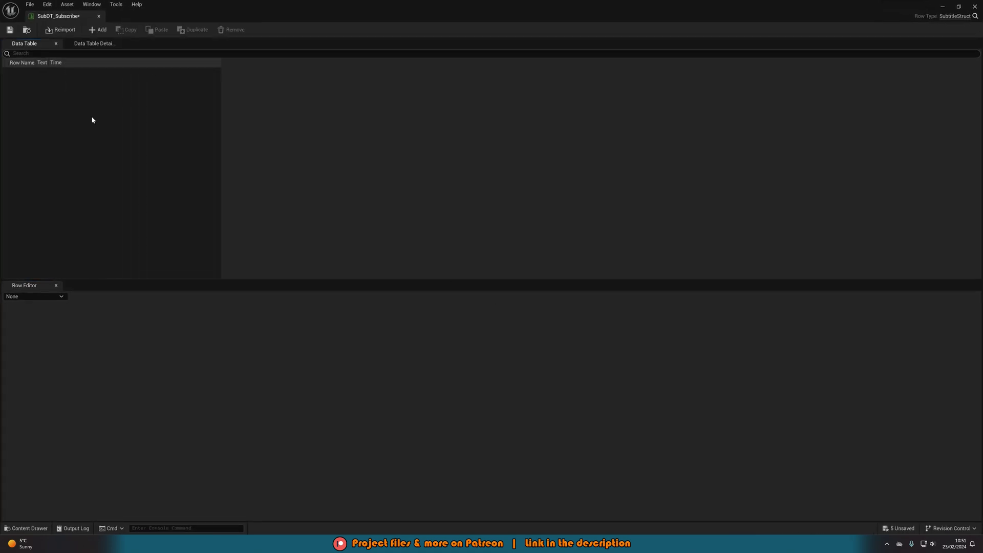
click(99, 34)
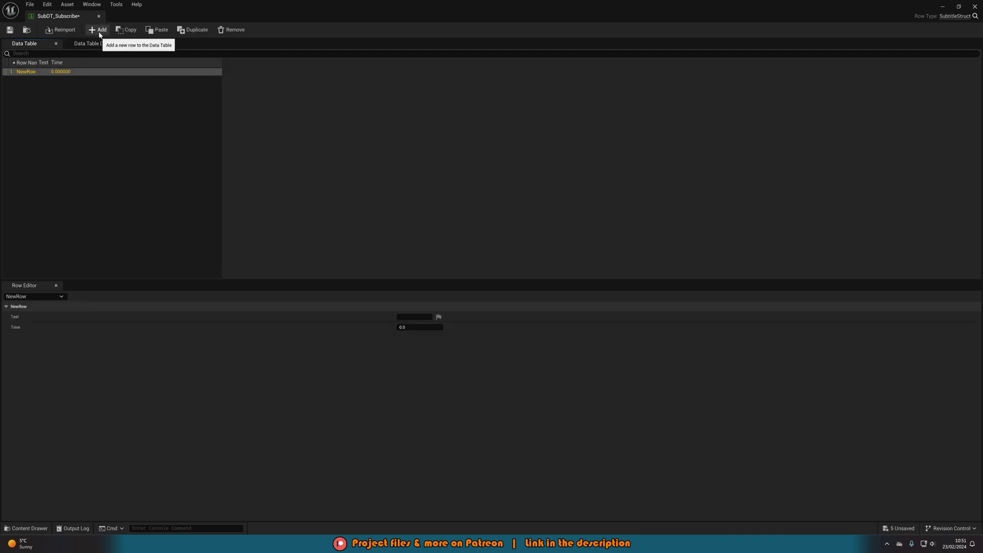
double_click(24, 73)
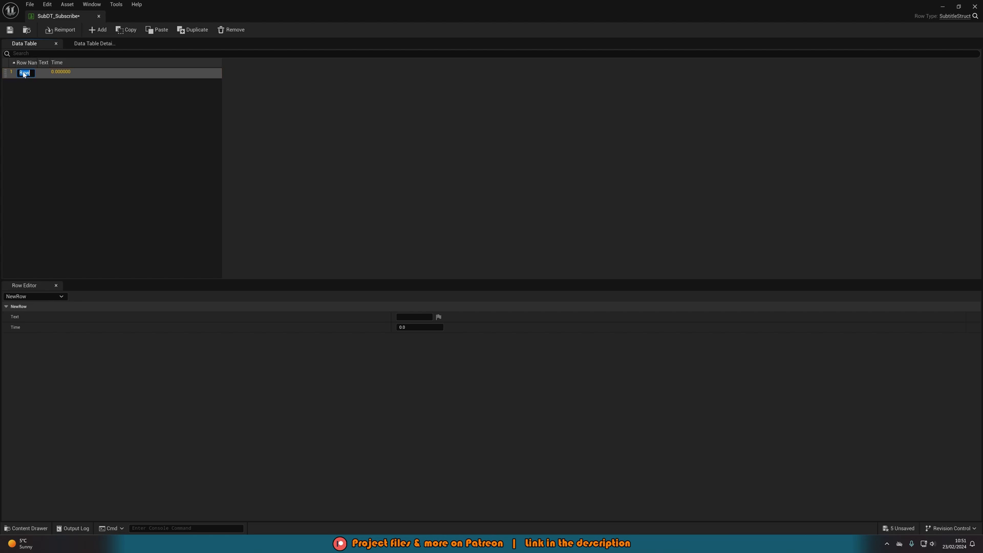
text(1)
key(Return)
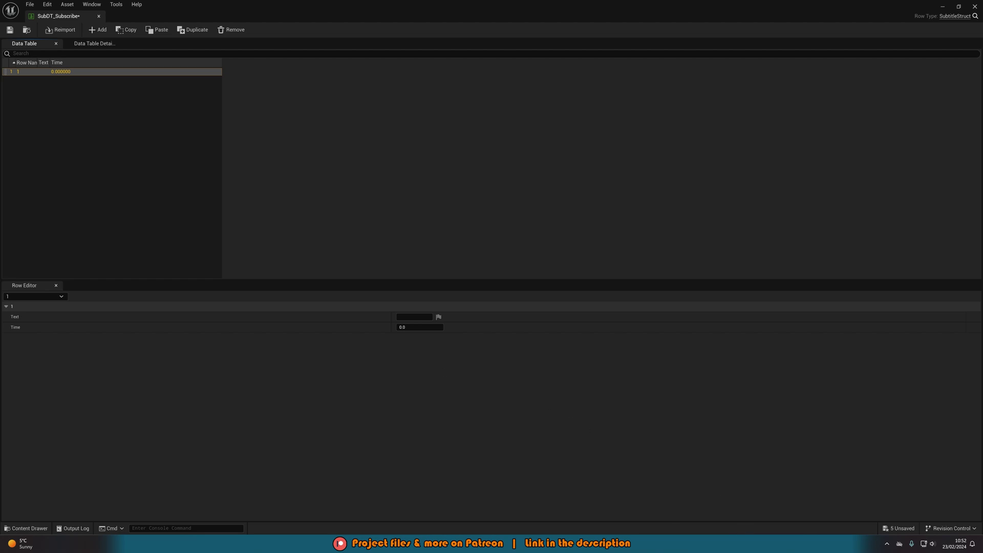
key(alt+Tab)
drag(523, 130, 470, 96)
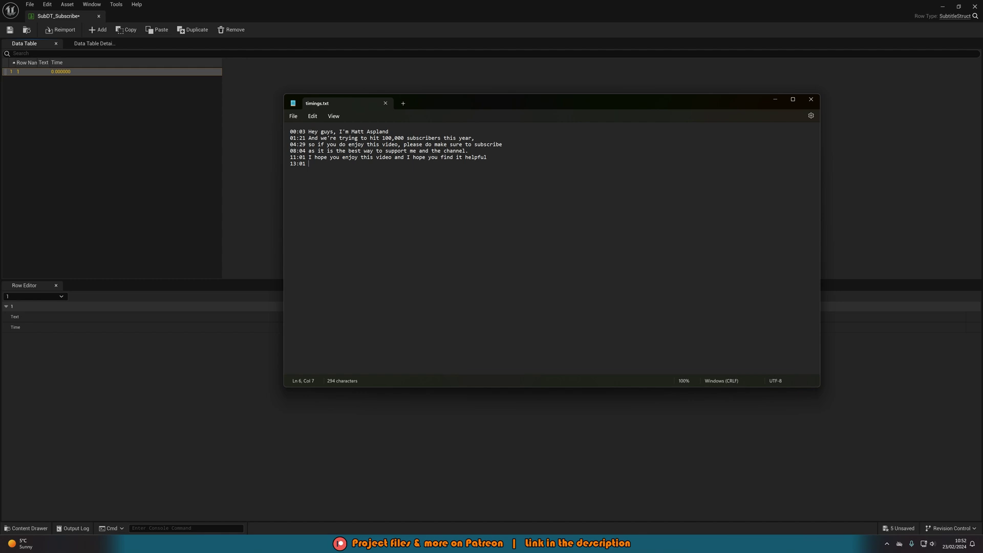
Enter the opening greeting line from timings.txt as row 1's Text.
mouse_move(454, 104)
mouse_down()
mouse_move(355, 164)
mouse_move(453, 100)
mouse_up()
key(super+Down)
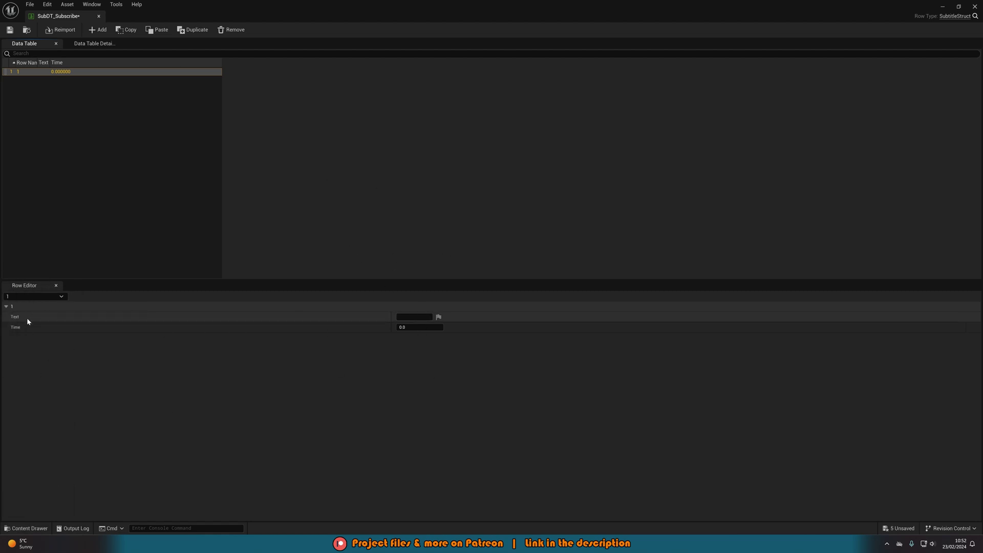
click(414, 317)
text(Hey guys, I'm Matt Aspland)
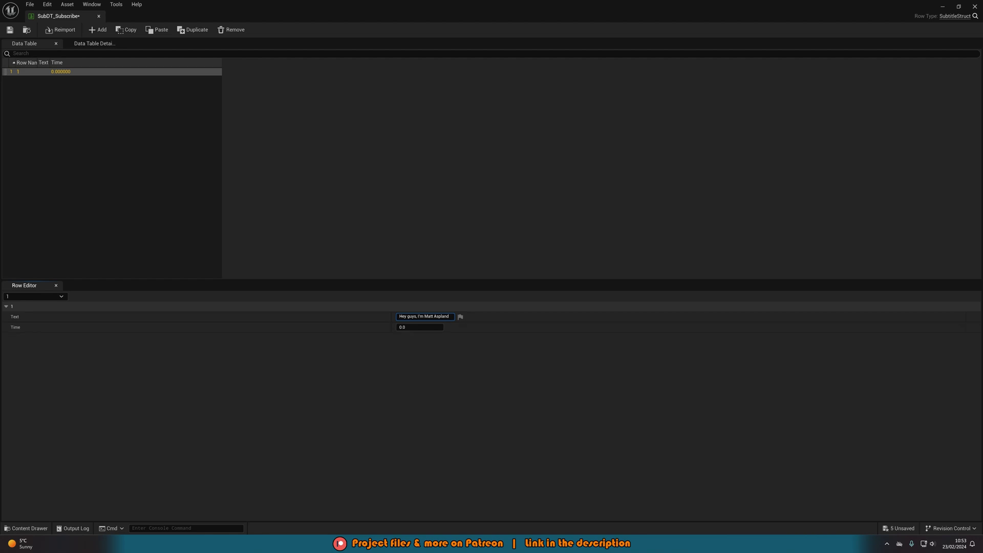
key(alt+Tab)
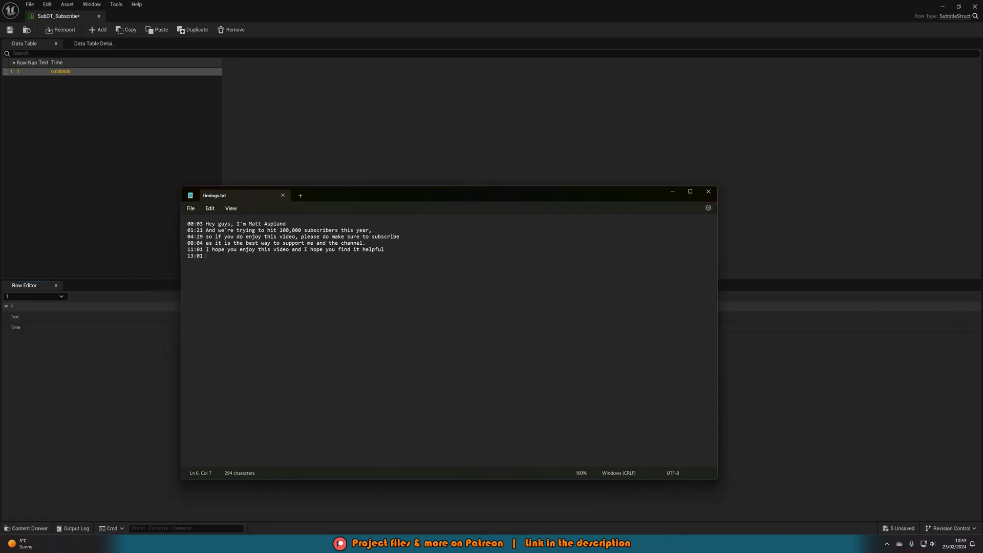
key(alt+Tab)
Set row 1's Time to 0.03 and add another row.
click(441, 327)
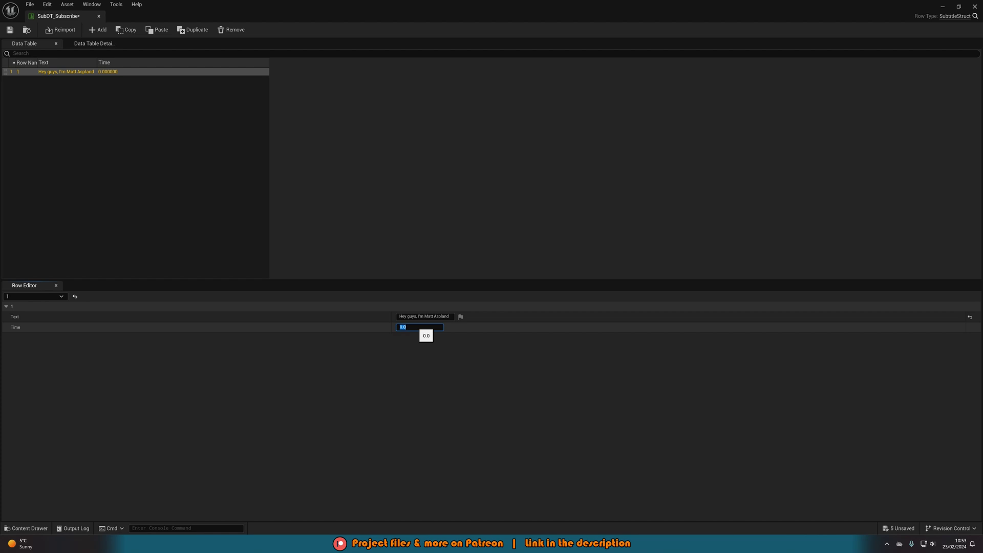
text(0.03)
key(Return)
click(98, 29)
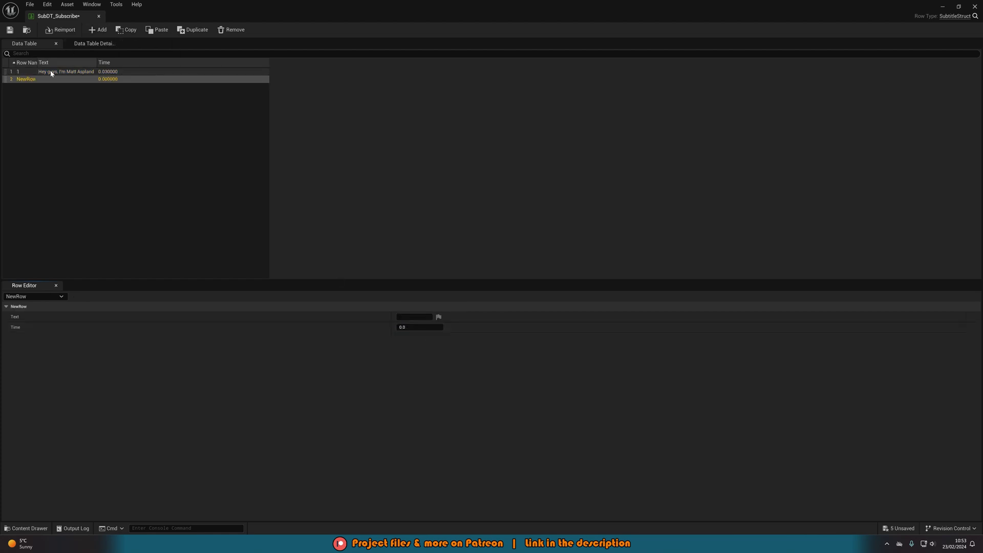
Rename the new row to 2.
click(24, 79)
double_click(24, 79)
text(2)
key(Return)
Copy the 100,000-subscribers line from timings.txt into row 2's Text.
key(alt+Tab)
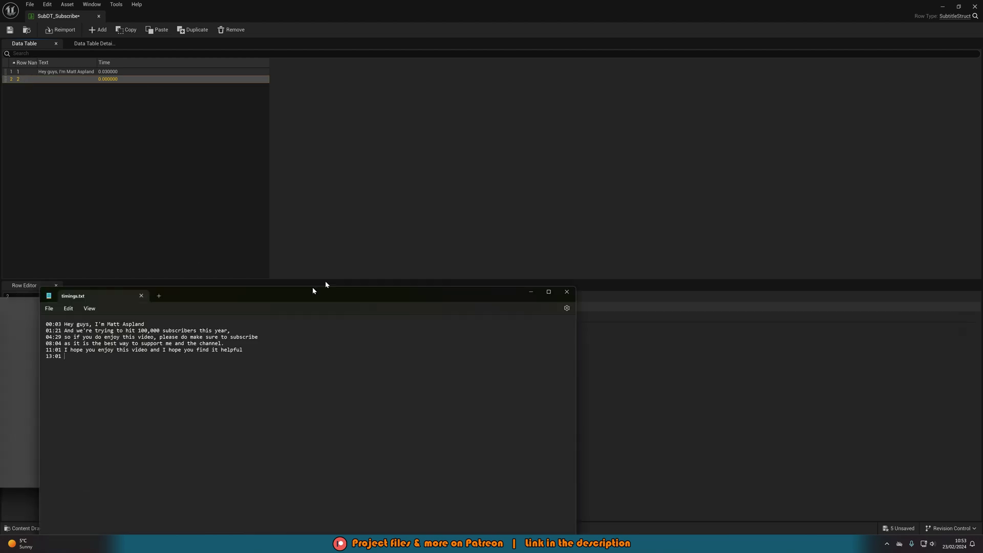
drag(131, 275, 315, 277)
key(ctrl+c)
drag(373, 239, 418, 191)
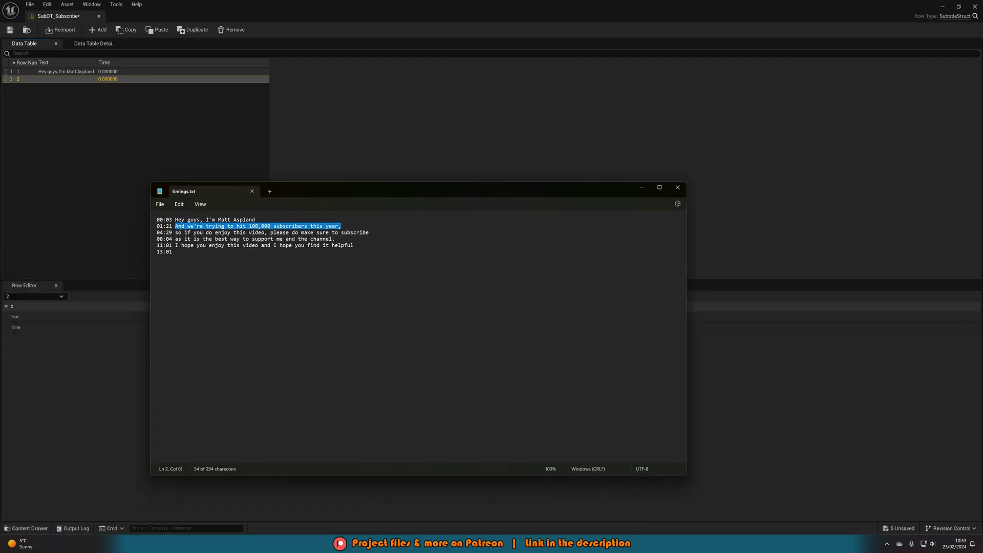
drag(301, 205, 71, 259)
click(414, 317)
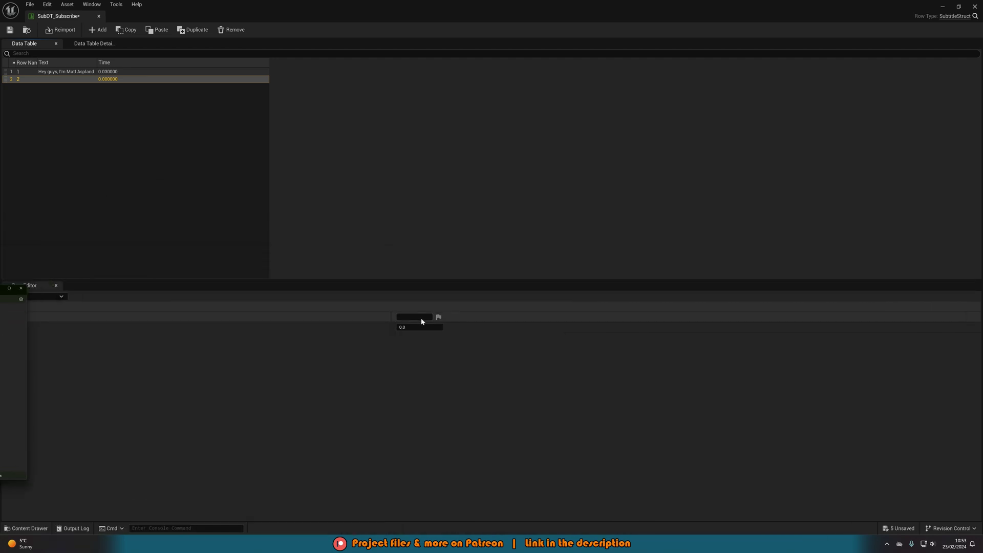
key(ctrl+v)
Set row 2's Time to 1.18 by entering 1.21-0.03.
key(Tab)
text(1.21)
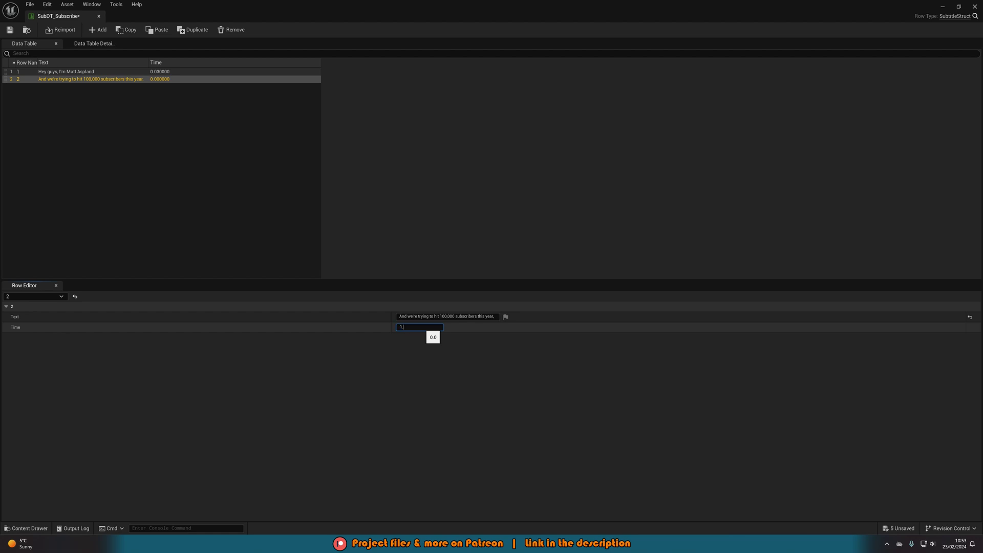
key(Return)
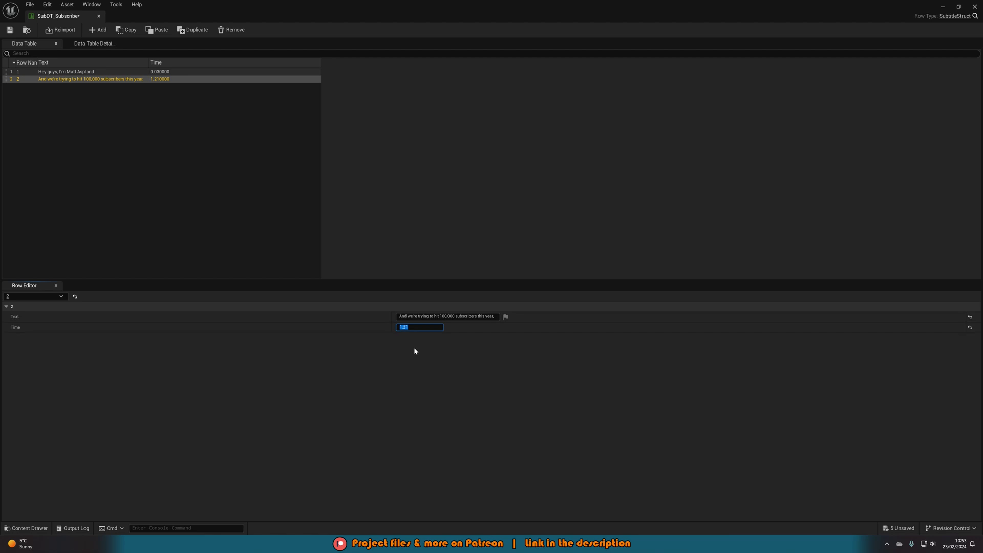
key(Return)
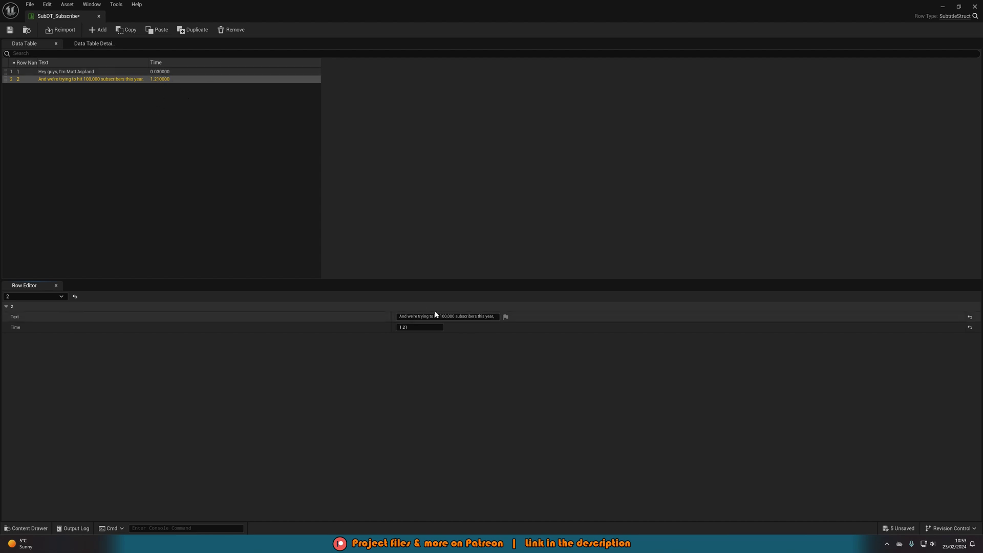
click(407, 327)
click(407, 327)
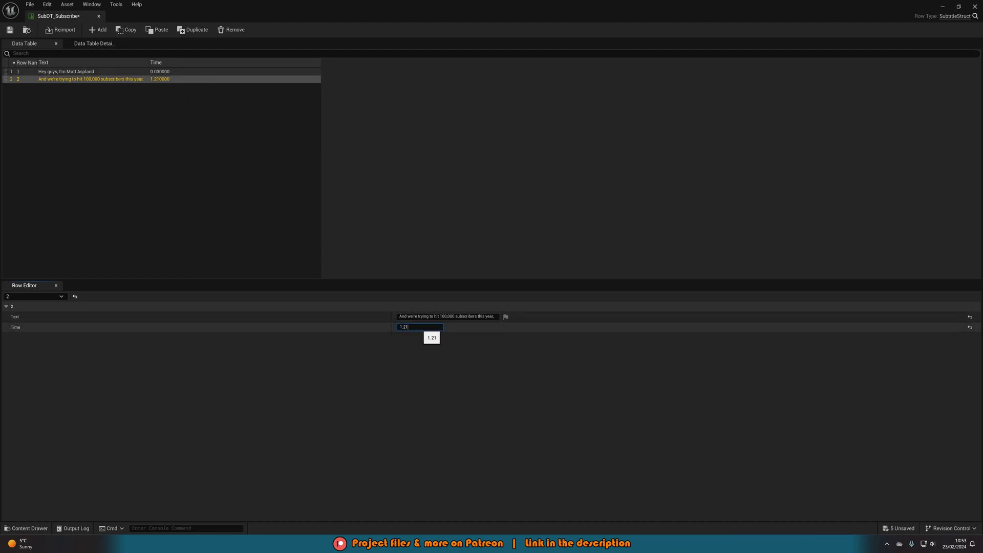
text(-0.03)
key(Return)
click(422, 357)
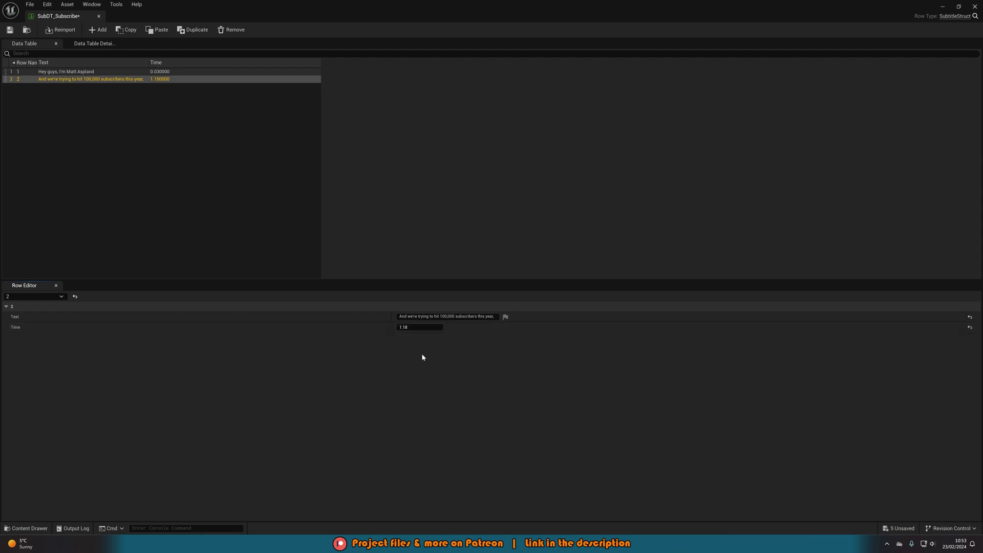